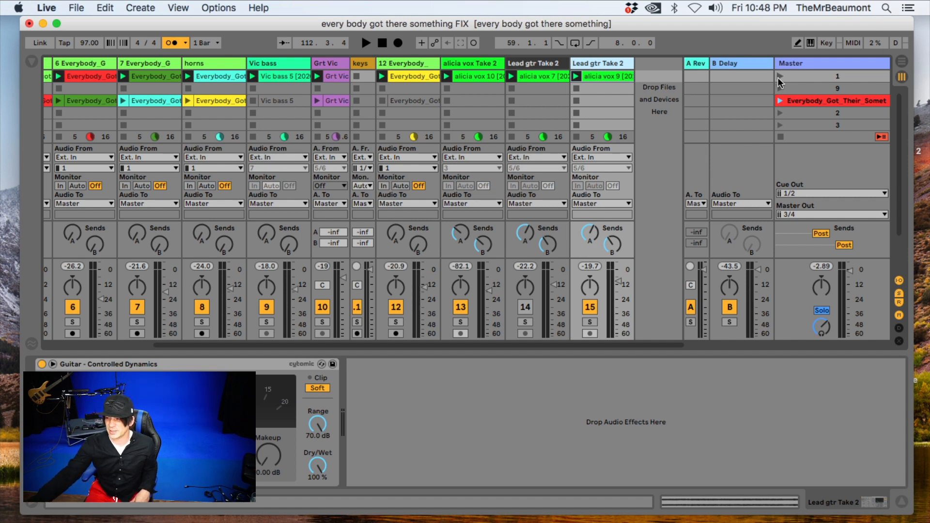
# - Play back scene 1 to listen to the current mix and stop the playback
pyautogui.click(778, 76)
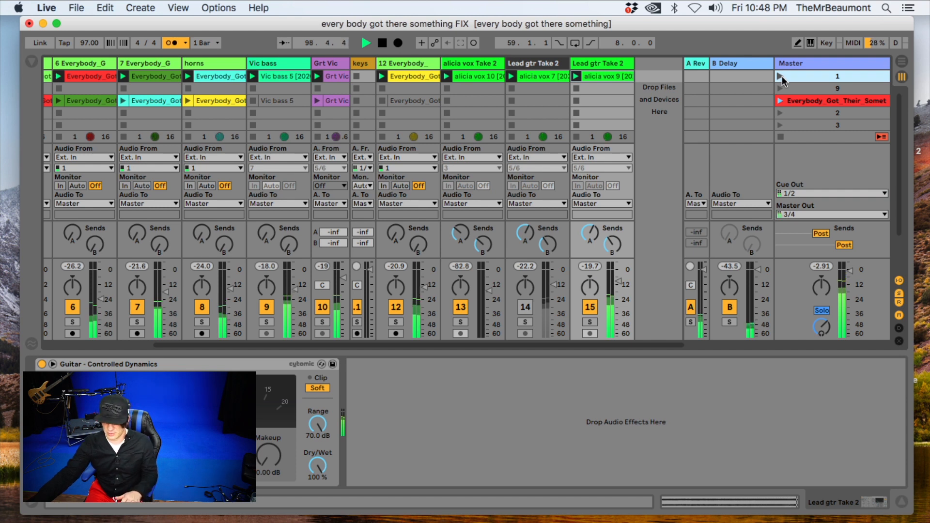
pyautogui.press('space')
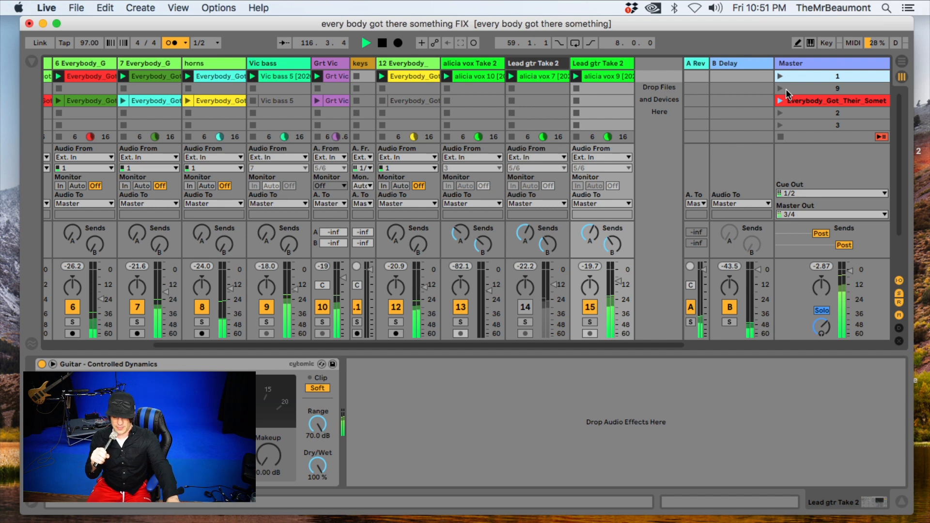
pyautogui.press('space')
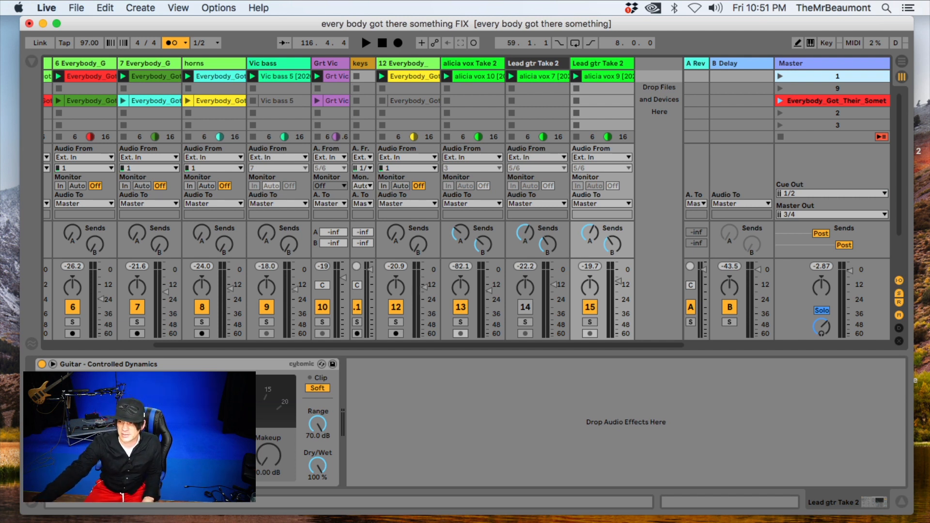
# - Raise the send B level of the track 12 guitar to feed the B Delay return track
pyautogui.click(736, 64)
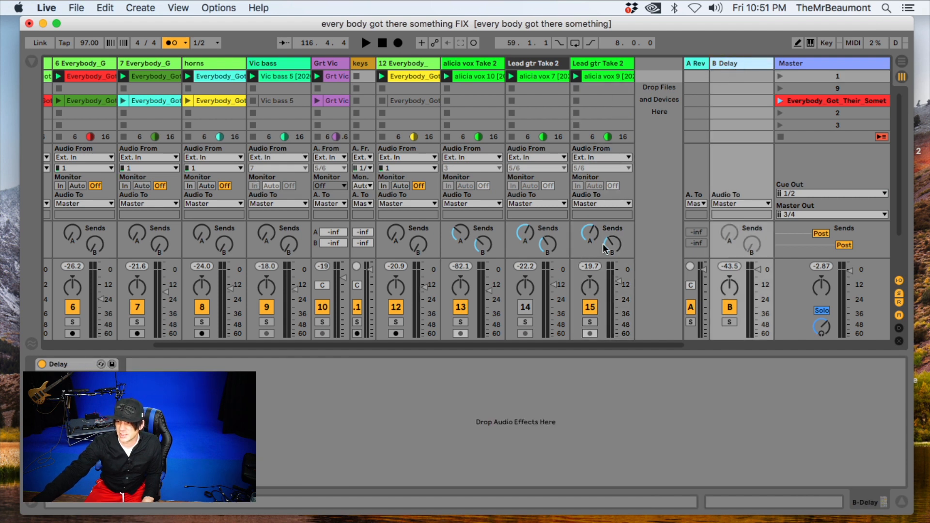
pyautogui.moveTo(613, 244); pyautogui.dragTo(607, 243)
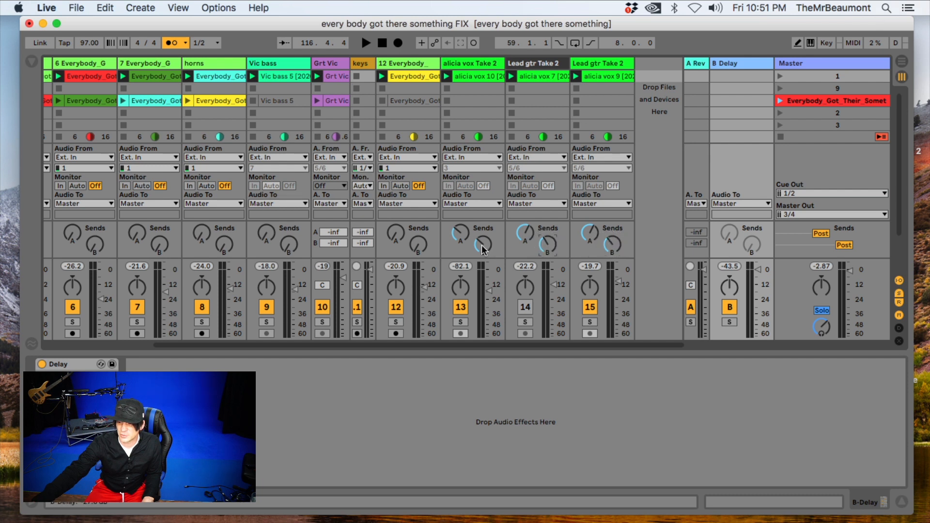
pyautogui.click(415, 246)
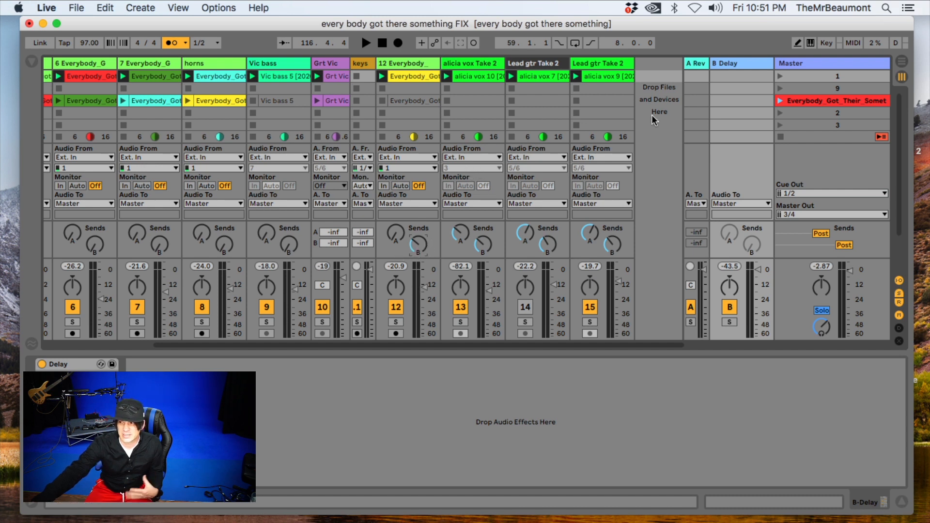
pyautogui.click(744, 69)
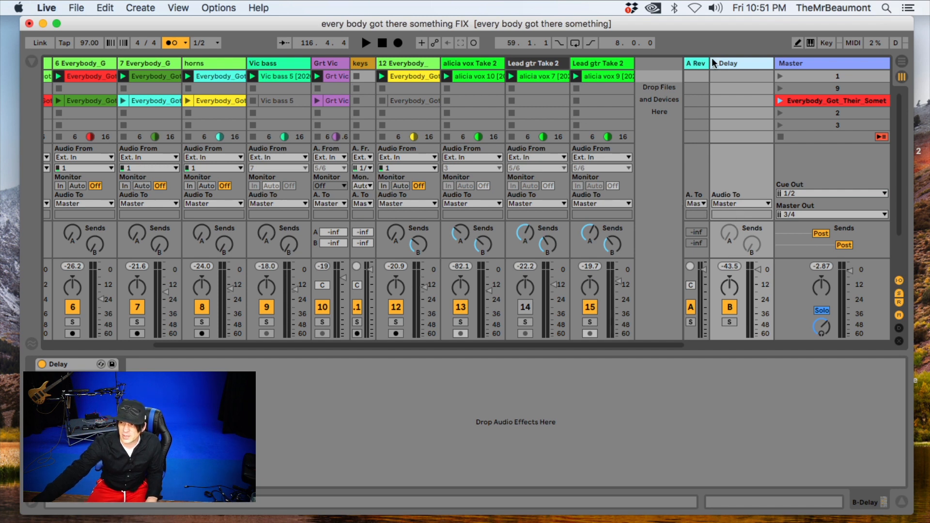
# - Insert a new audio track after the last Lead gtr Take 2 track and name it "monitor"
pyautogui.click(620, 66)
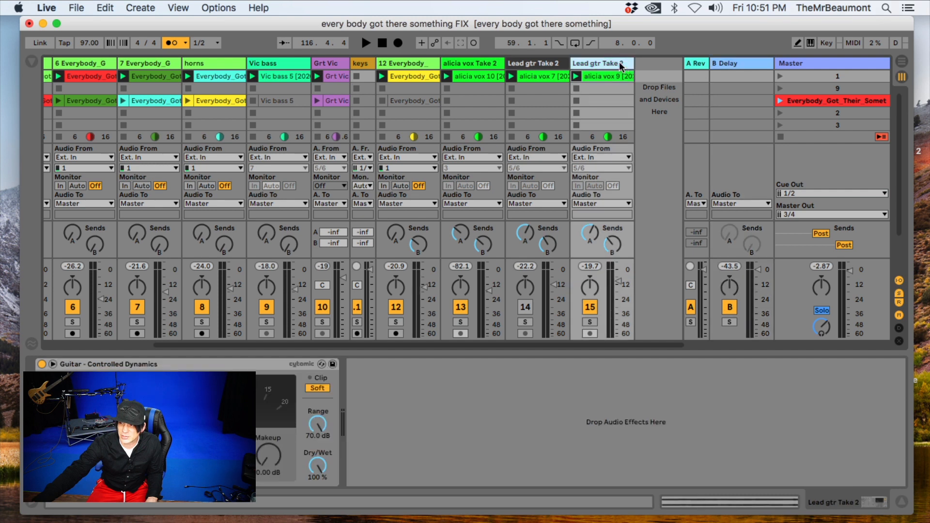
pyautogui.click(145, 9)
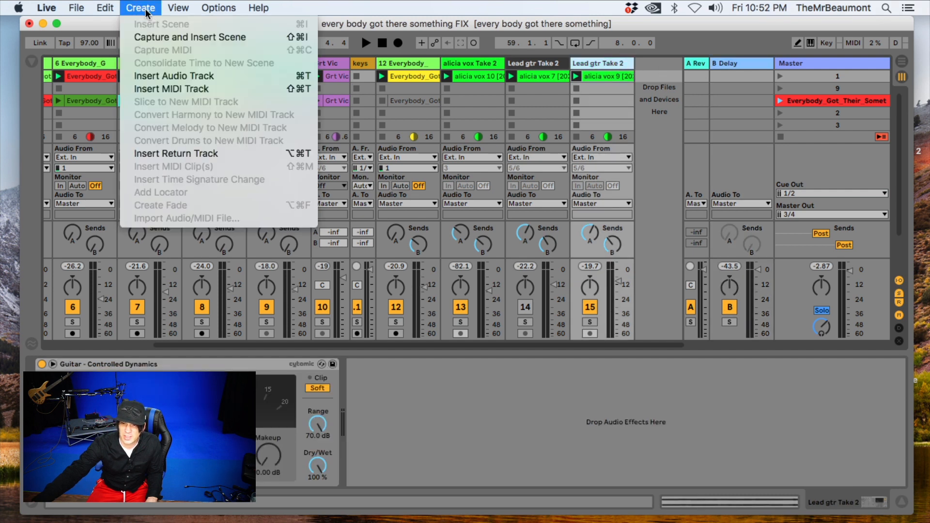
pyautogui.click(170, 77)
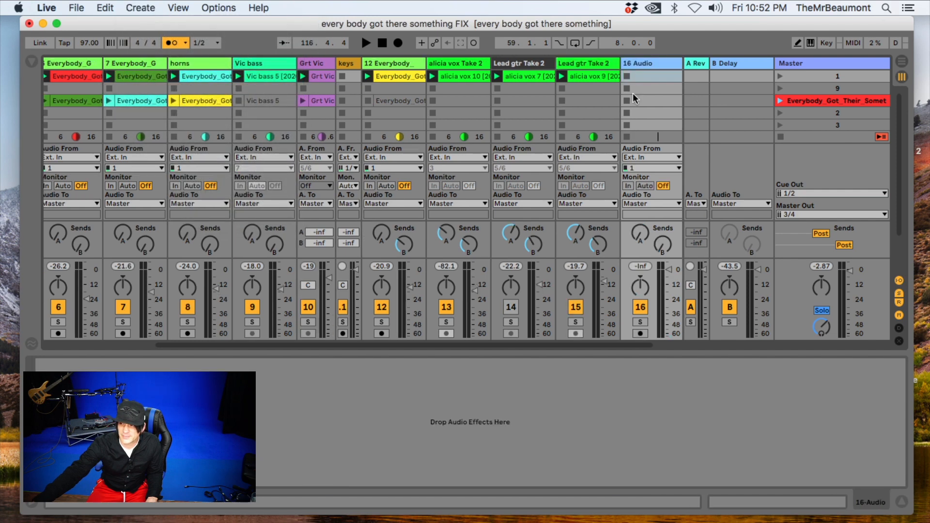
pyautogui.rightClick(646, 62)
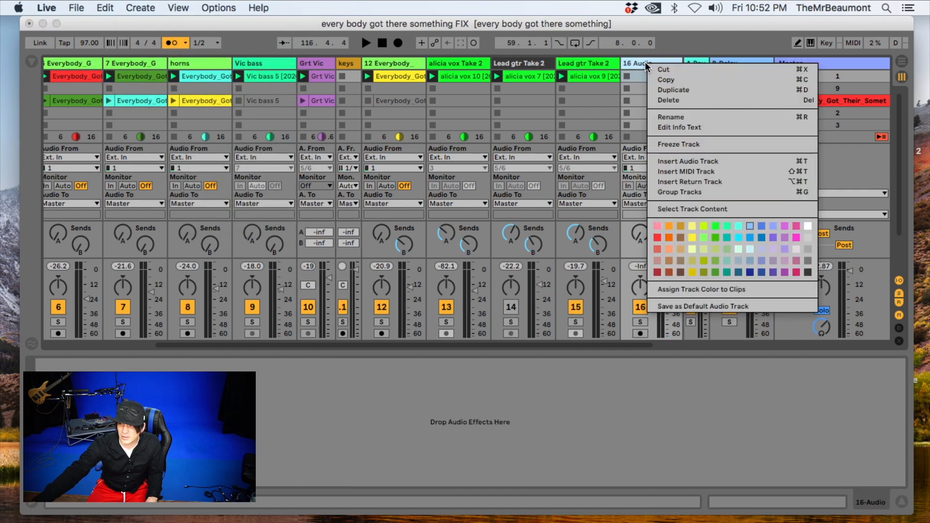
pyautogui.click(659, 114)
pyautogui.write('monitor')
pyautogui.press('Return')
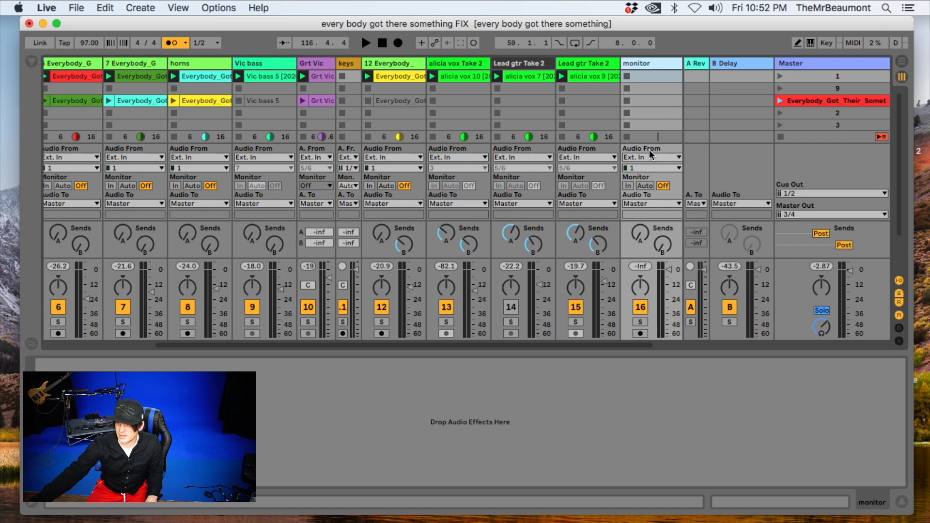
# - Set the monitor track's monitoring mode to In
pyautogui.click(629, 186)
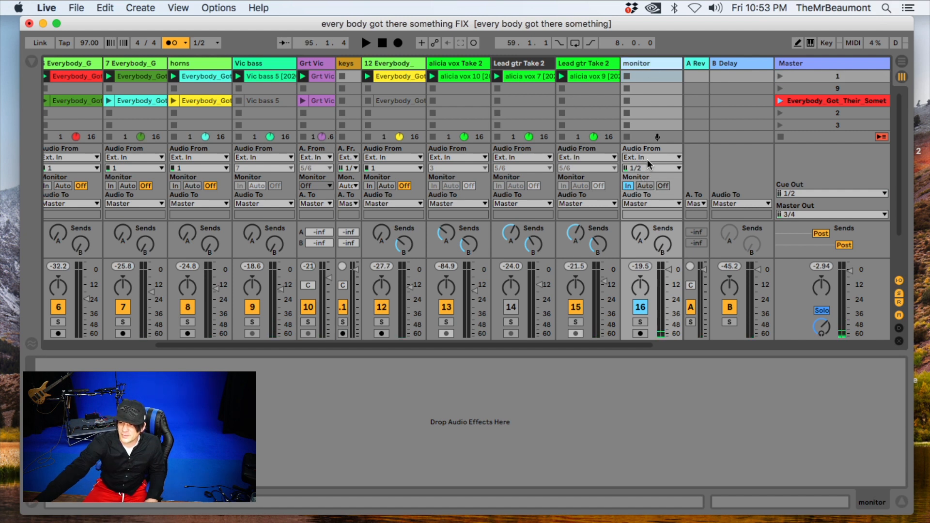
pyautogui.click(648, 158)
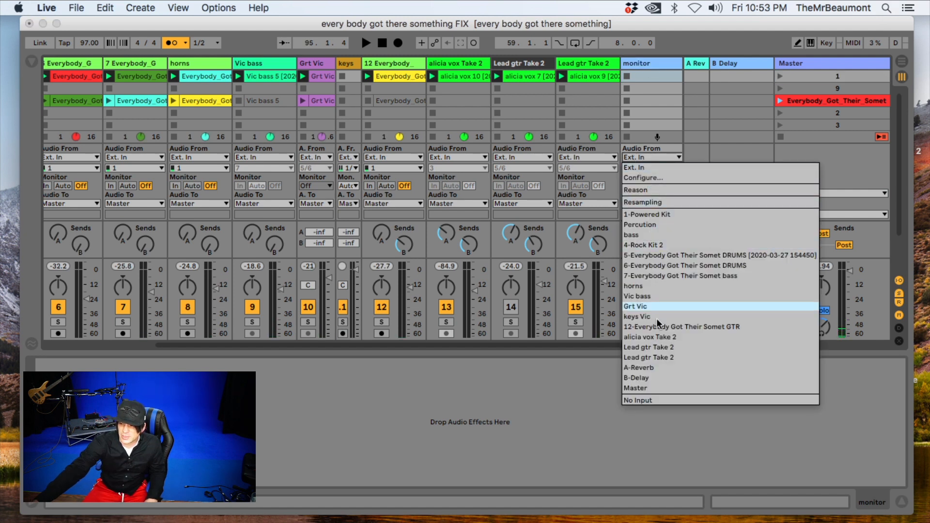
pyautogui.click(656, 129)
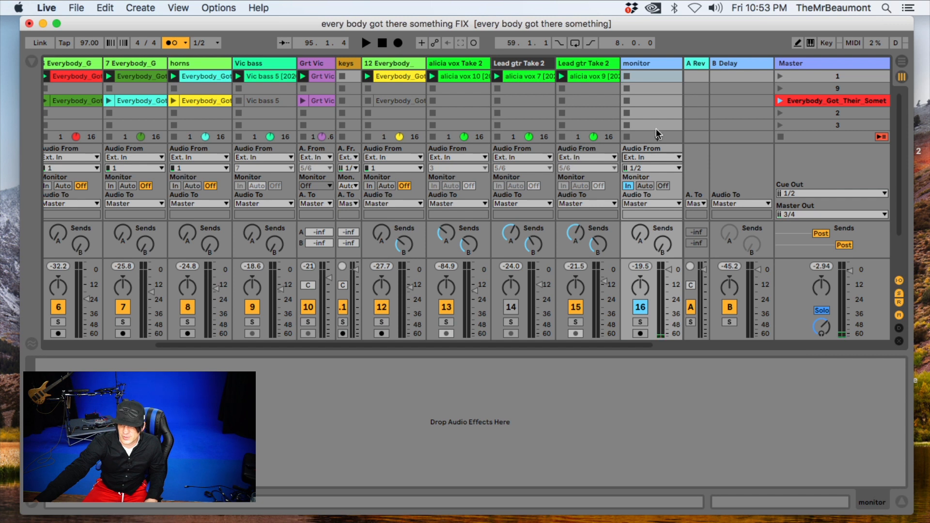
# - Route the monitor track's output to Ext. Out 1/2 and take its input audio from Master
pyautogui.click(645, 204)
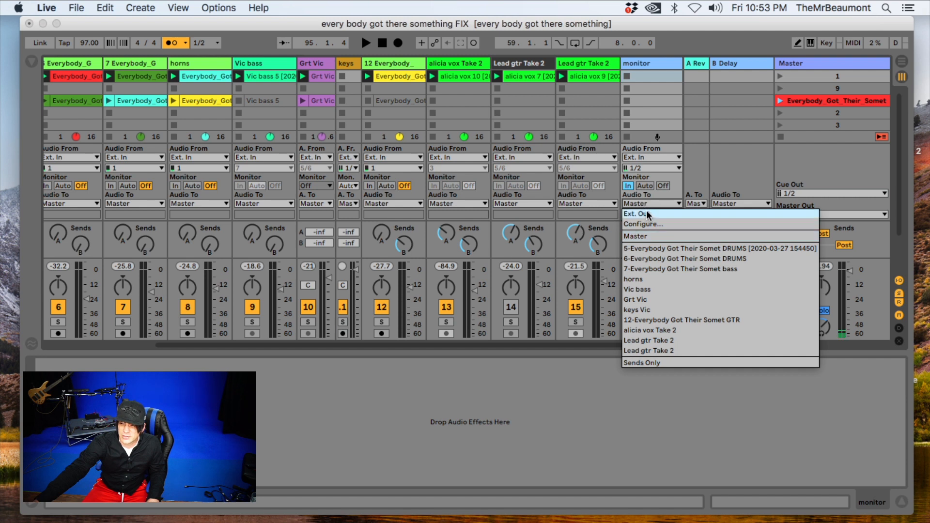
pyautogui.click(646, 214)
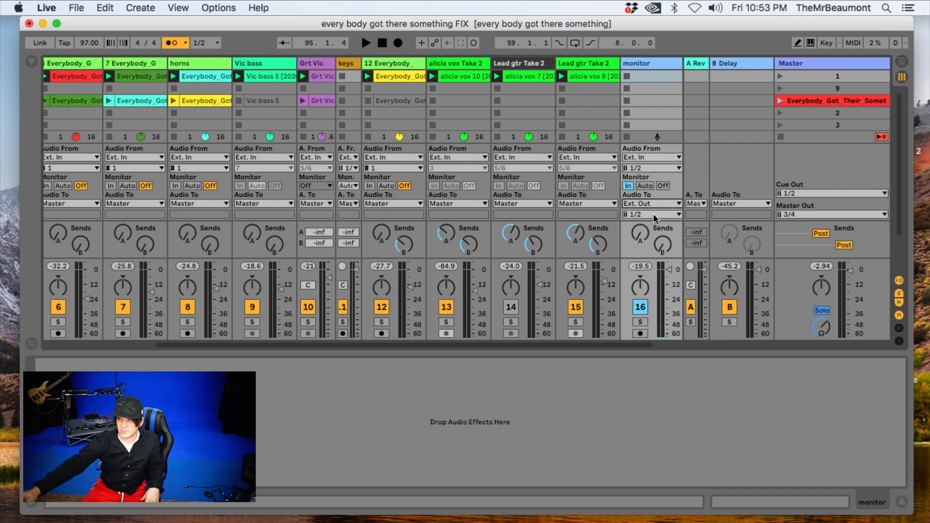
pyautogui.click(651, 157)
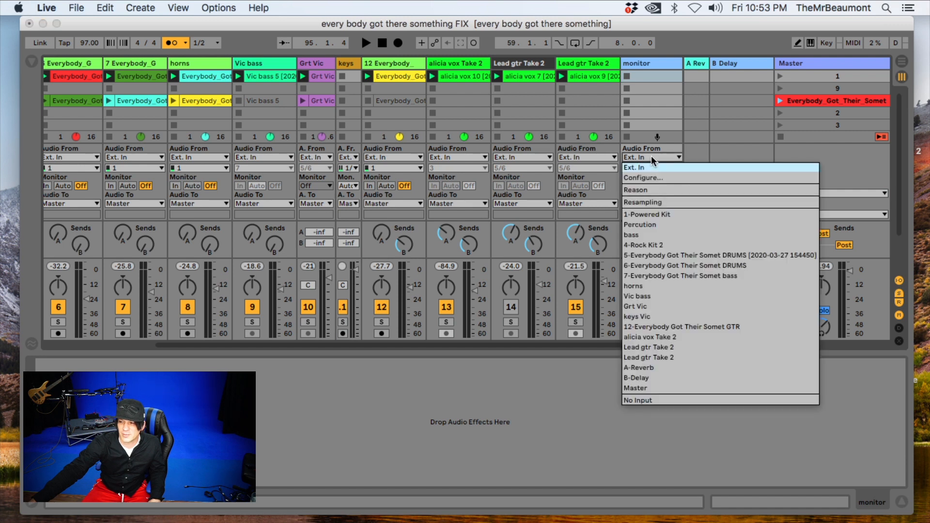
pyautogui.click(649, 389)
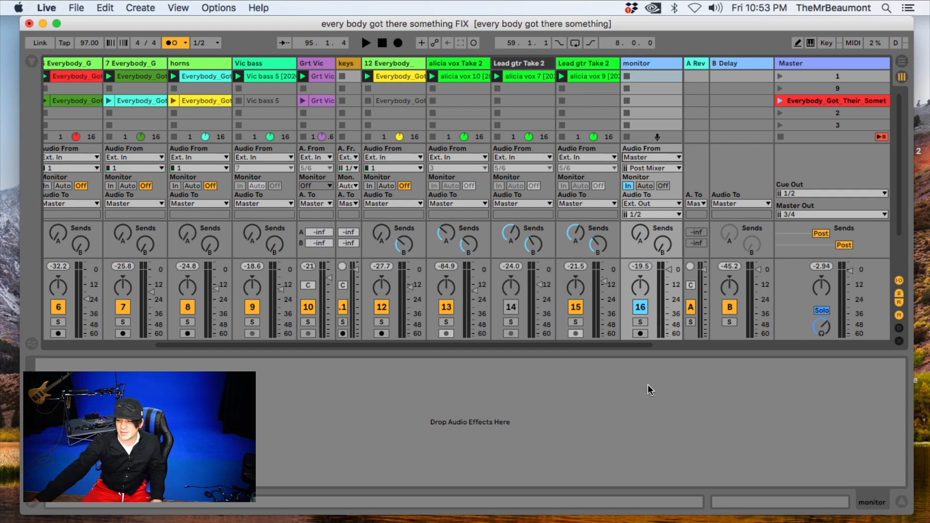
# - Play scene 1 to test the monitor routing and adjust the preview volume on the Master track
pyautogui.click(780, 76)
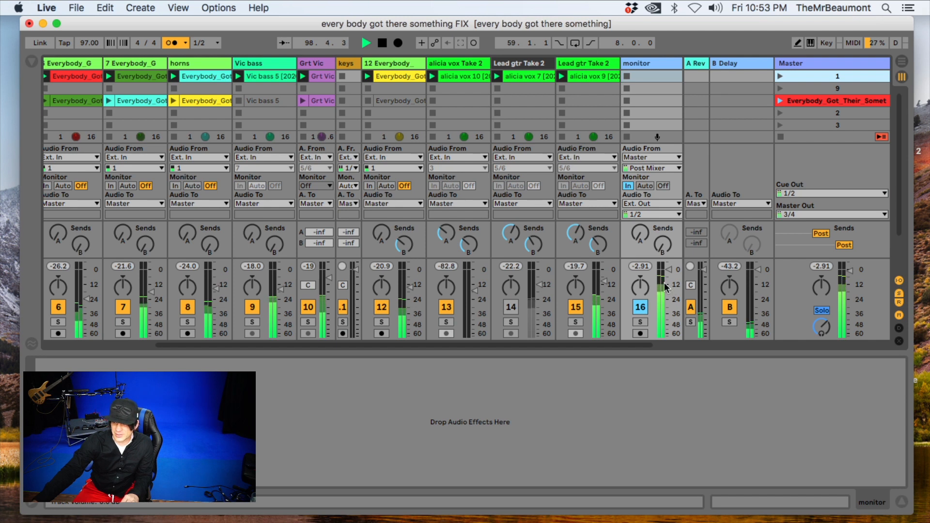
pyautogui.press('space')
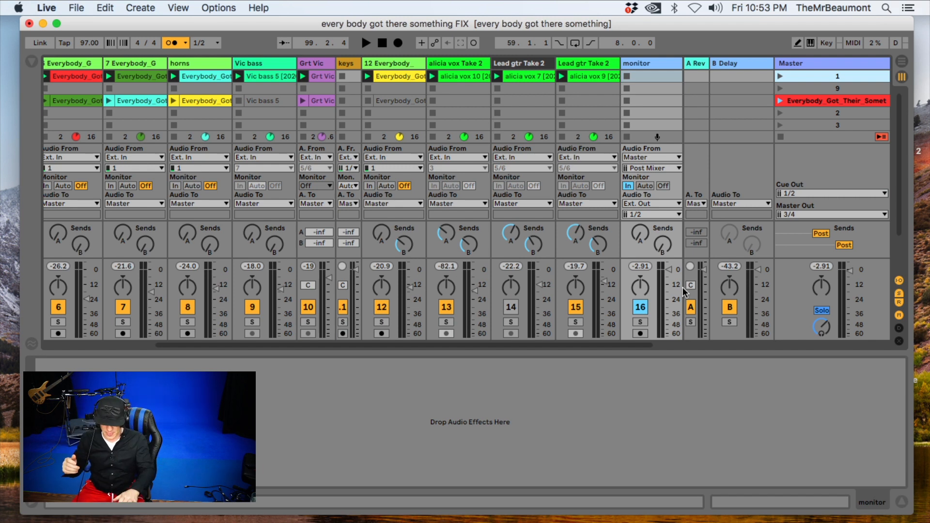
pyautogui.press('space')
pyautogui.moveTo(817, 331); pyautogui.dragTo(817, 329)
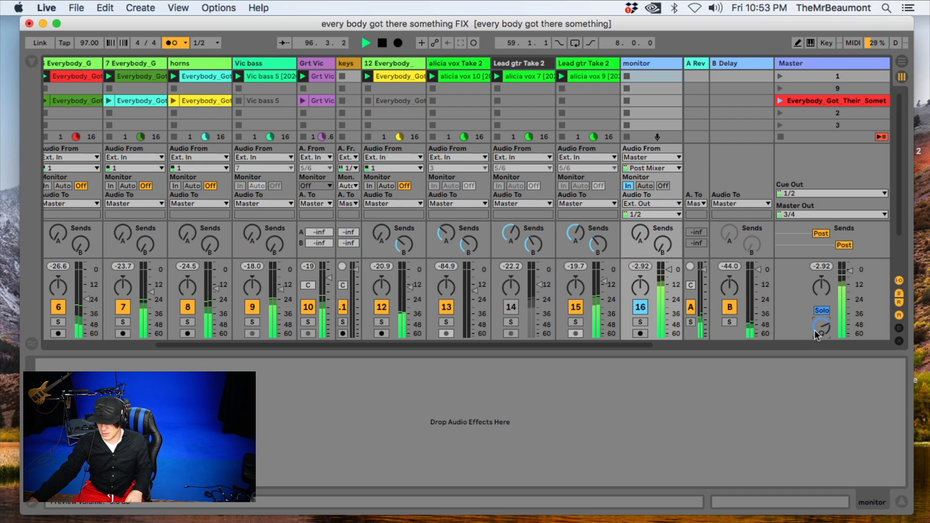
pyautogui.press('space')
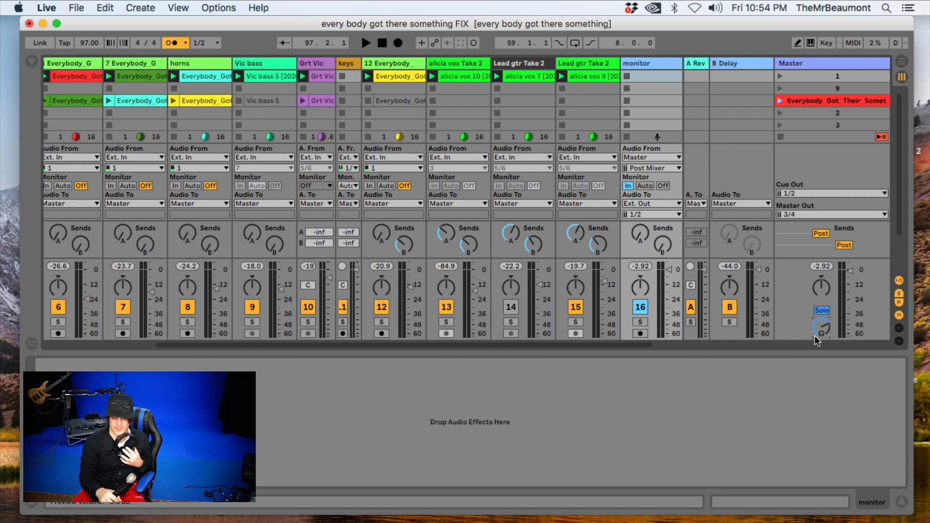
pyautogui.press('space')
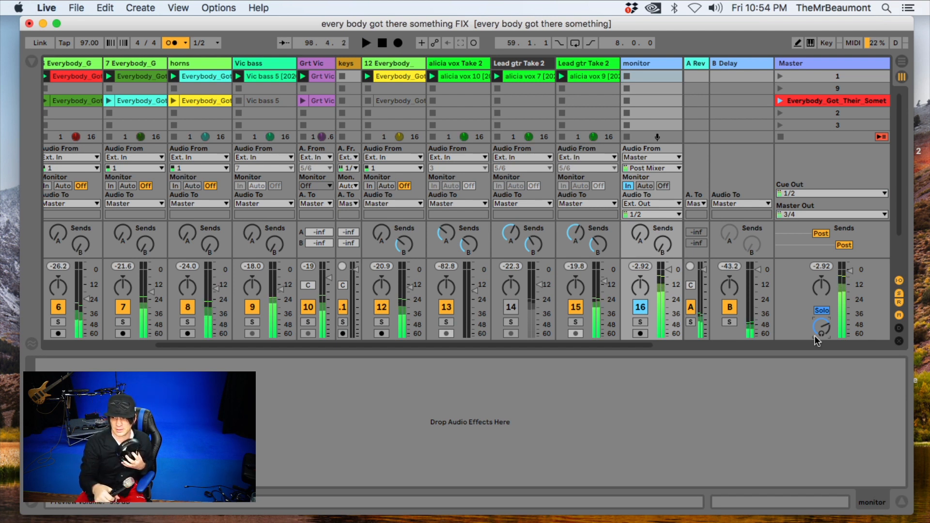
pyautogui.press('space')
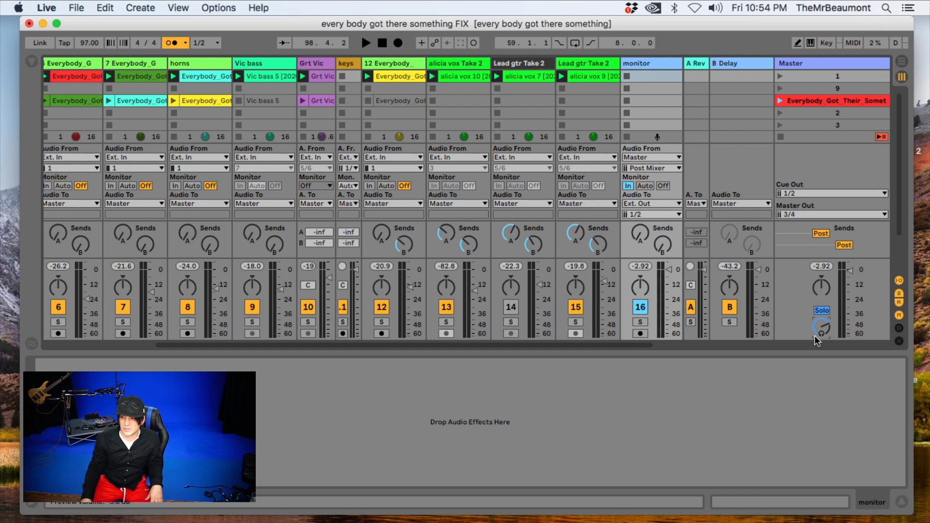
# - Rename the monitor track as "monitor buss"
pyautogui.click(656, 64)
pyautogui.rightClick(657, 64)
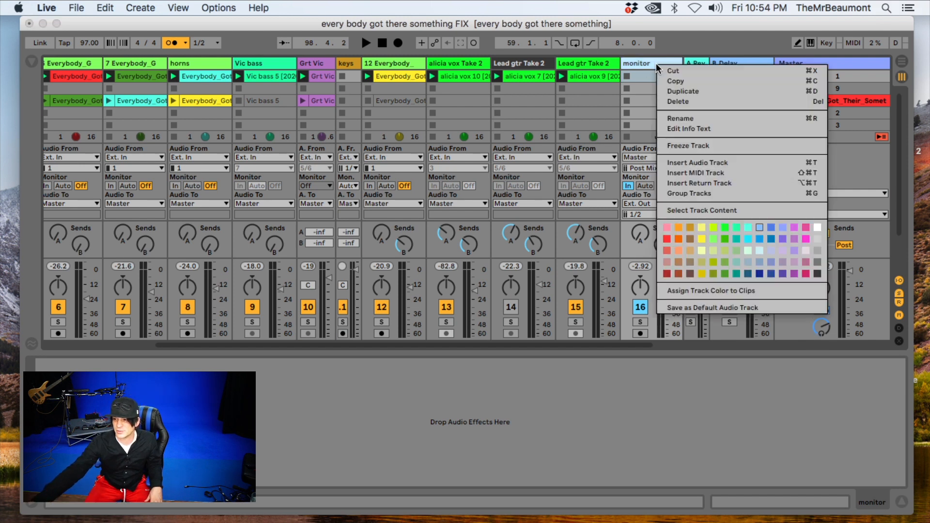
pyautogui.click(682, 119)
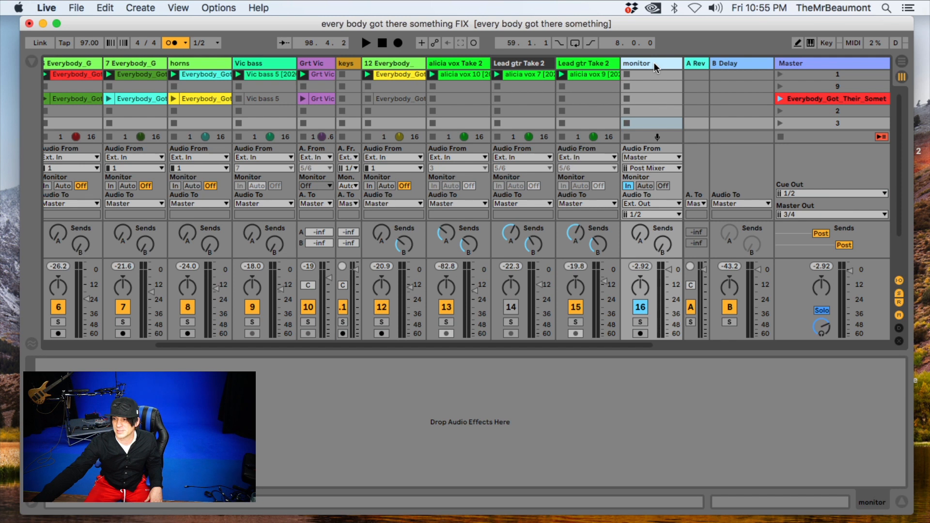
pyautogui.rightClick(657, 65)
pyautogui.click(679, 119)
pyautogui.click(664, 65)
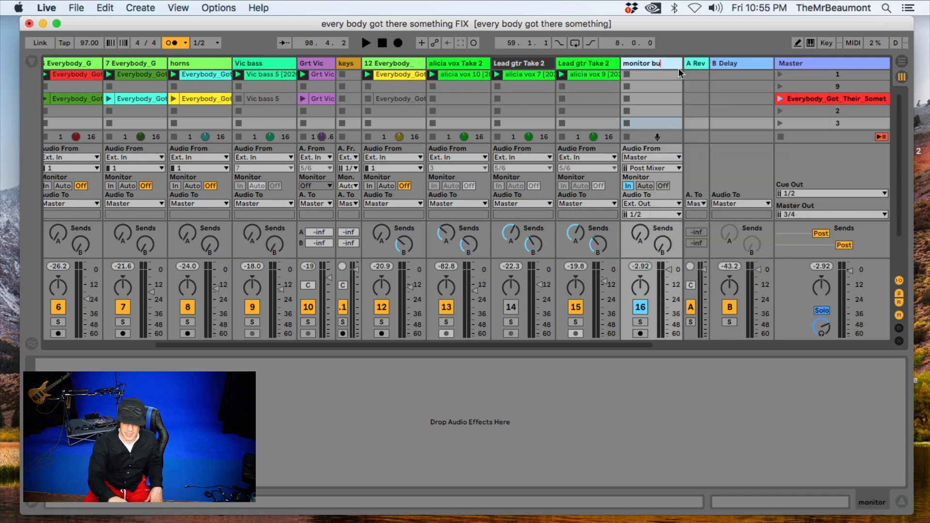
pyautogui.press('Return')
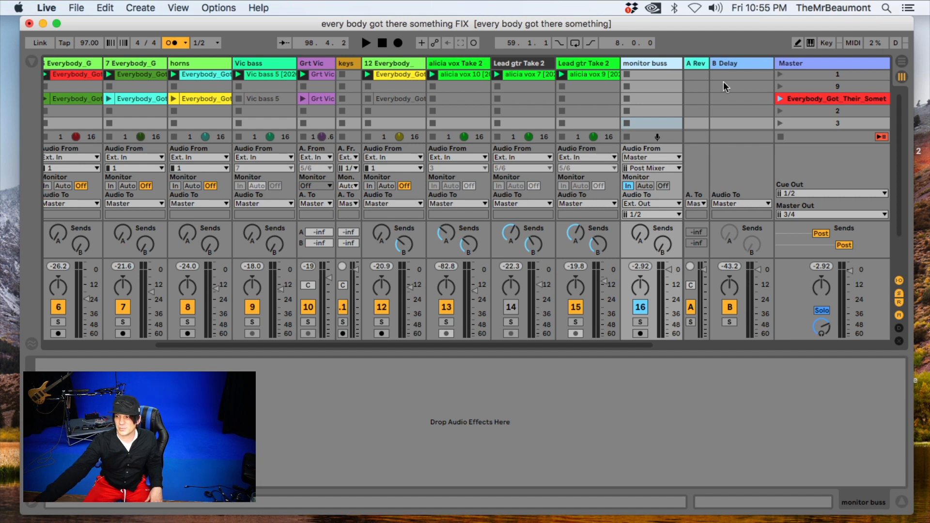
pyautogui.moveTo(561, 345); pyautogui.dragTo(747, 351)
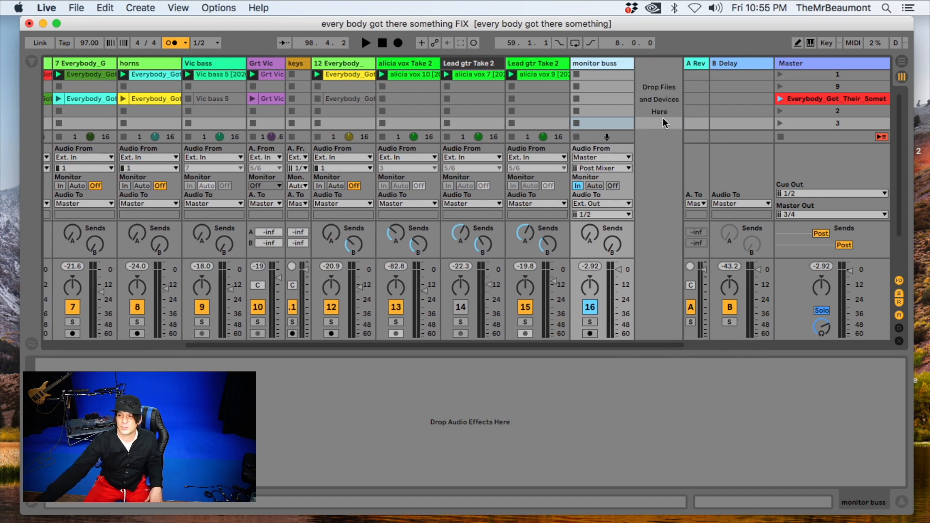